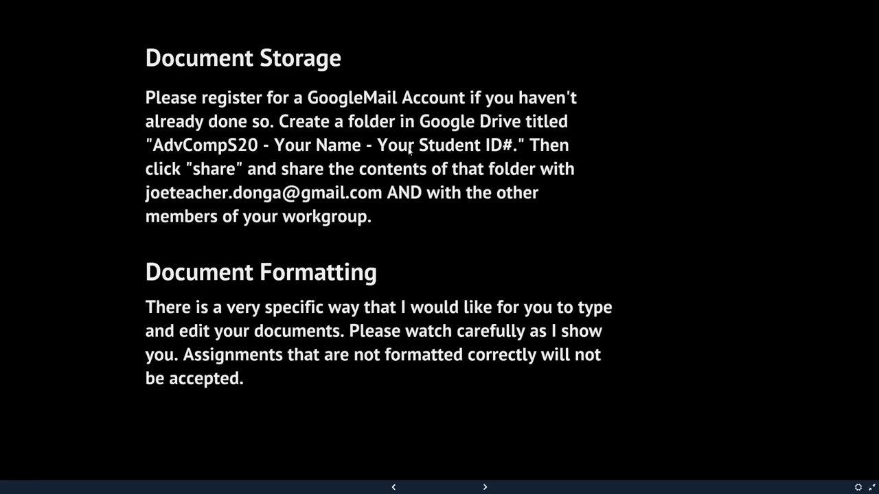
Exit the full-screen Prezi presentation and switch to the Google Drive My Drive page
key(Escape)
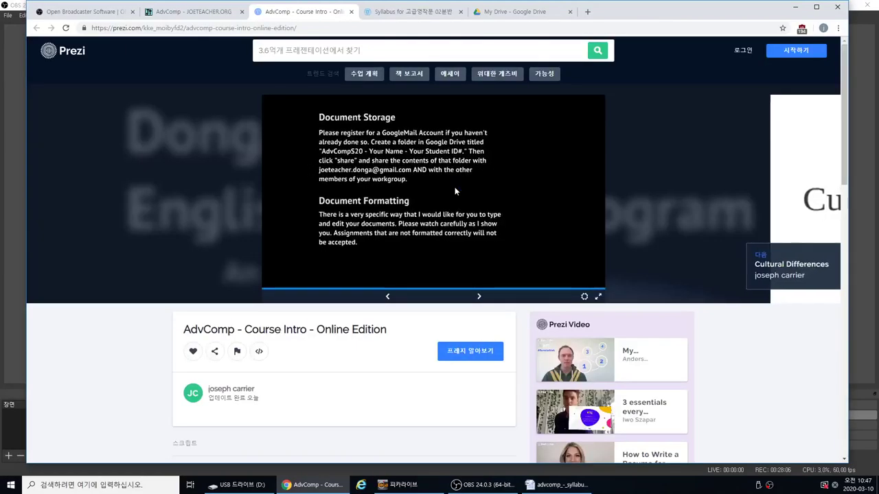
click(513, 21)
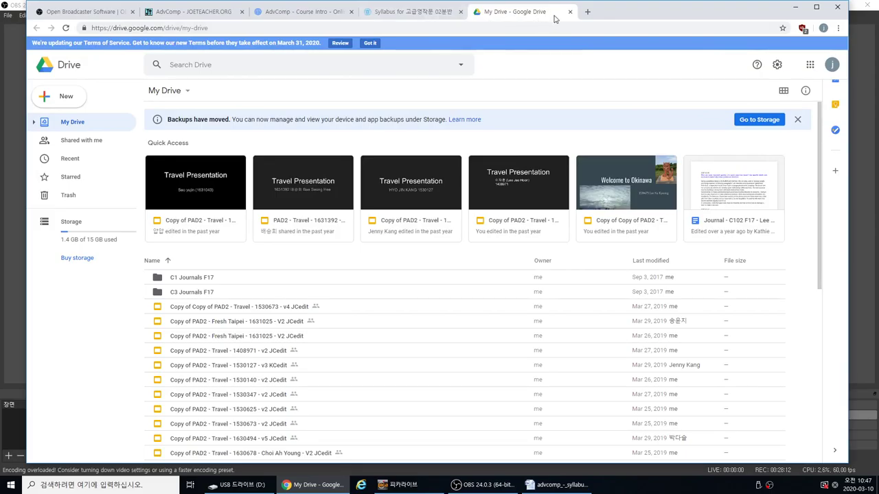
Open Gmail in a new tab via a Google search for 'gmail', then close it
click(587, 12)
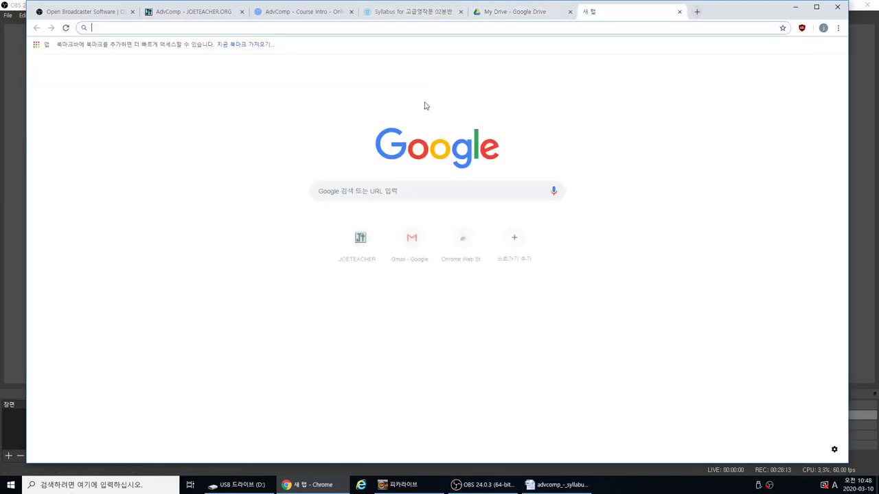
click(394, 191)
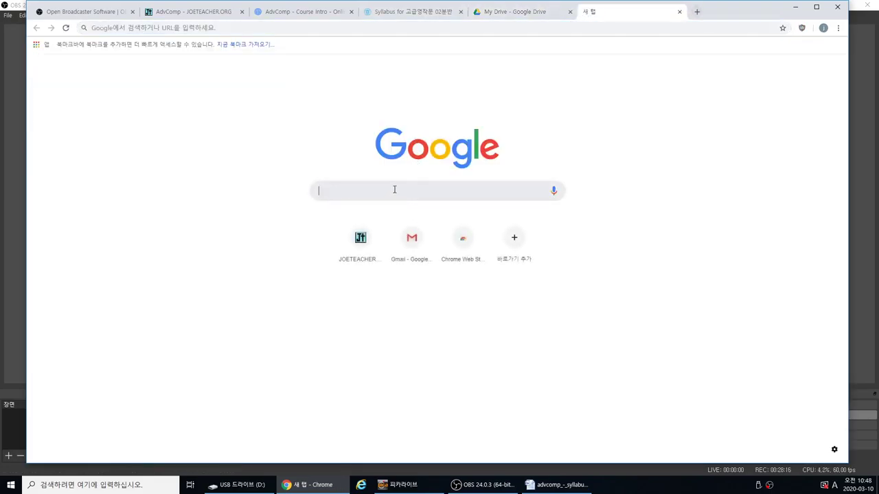
text(gmail)
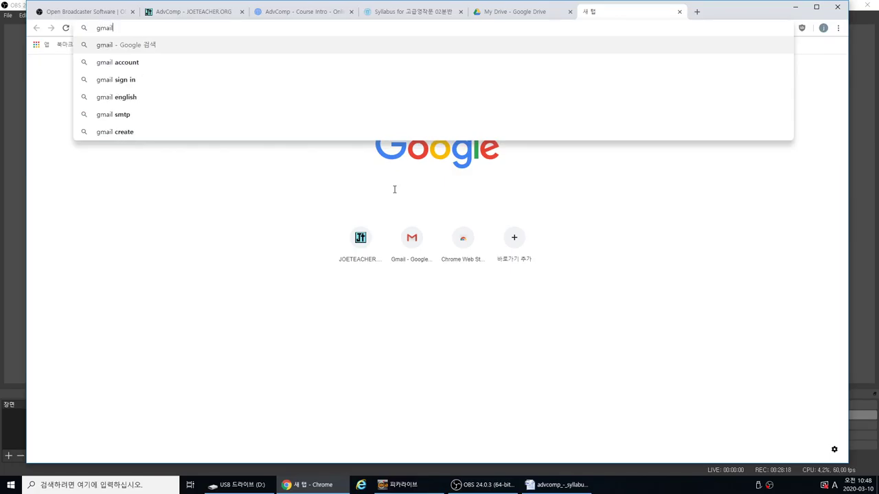
click(146, 63)
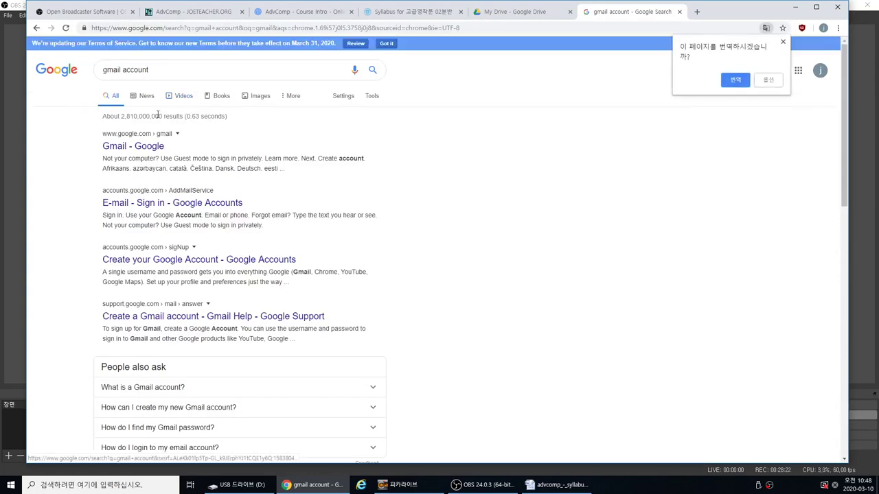
click(136, 150)
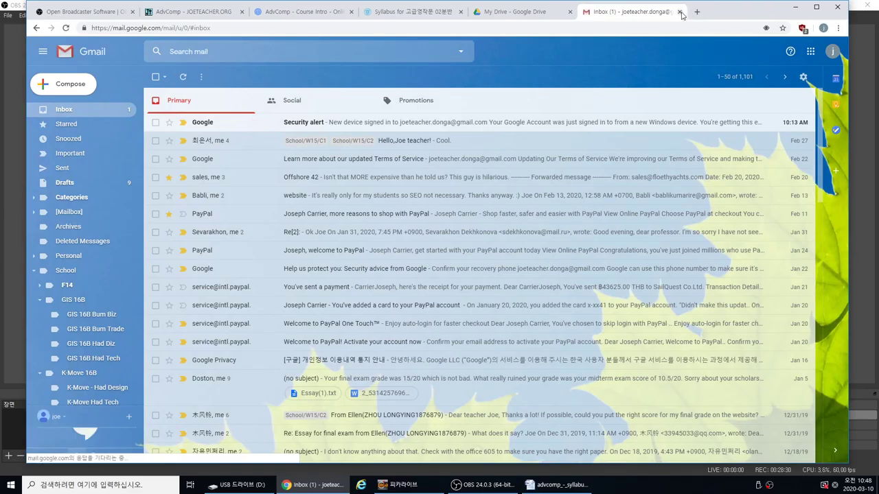
click(679, 12)
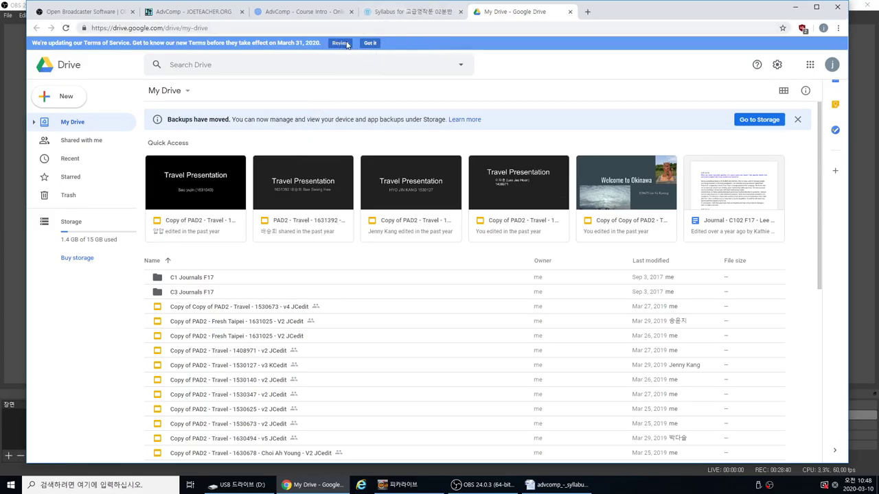
Dismiss the Terms of Service notice and reopen Drive from the Google apps grid
click(371, 44)
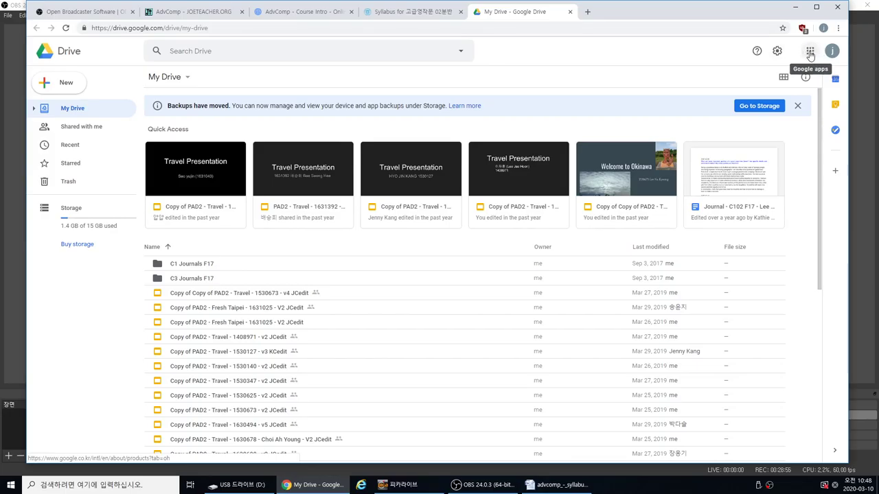
click(810, 53)
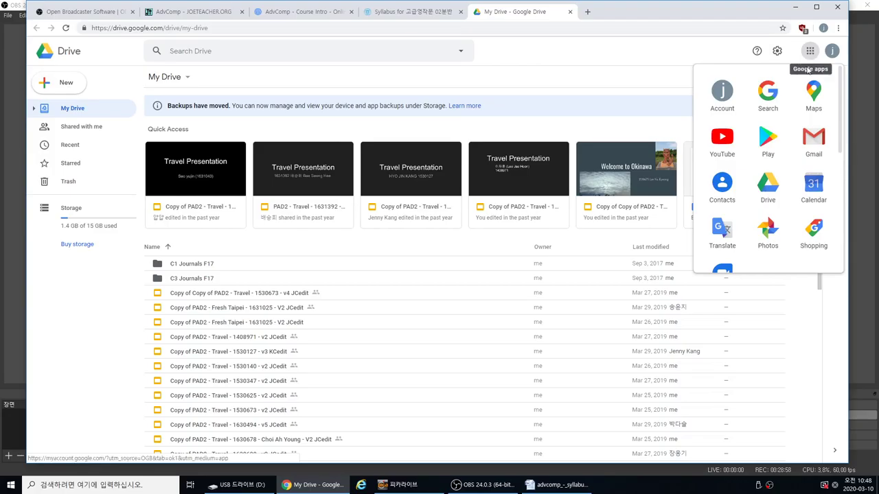
click(768, 184)
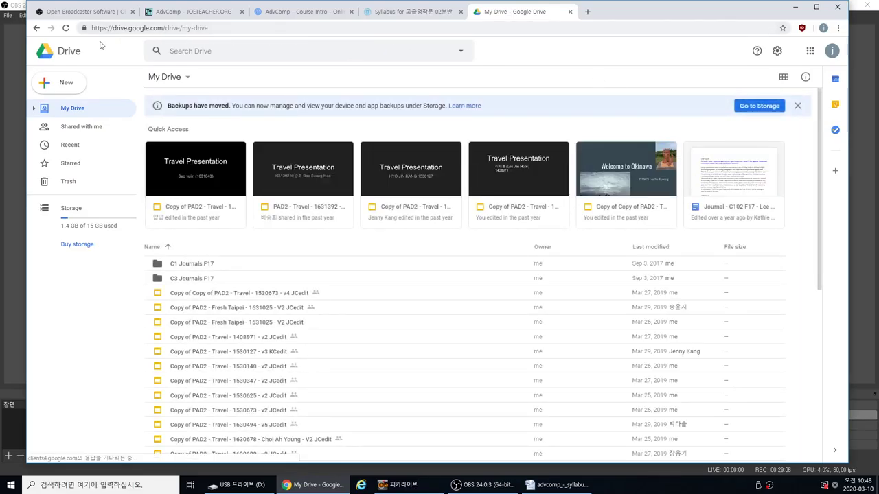
Create a folder named 'AdvCompS20' plus the student's name and student ID, then open it
click(59, 85)
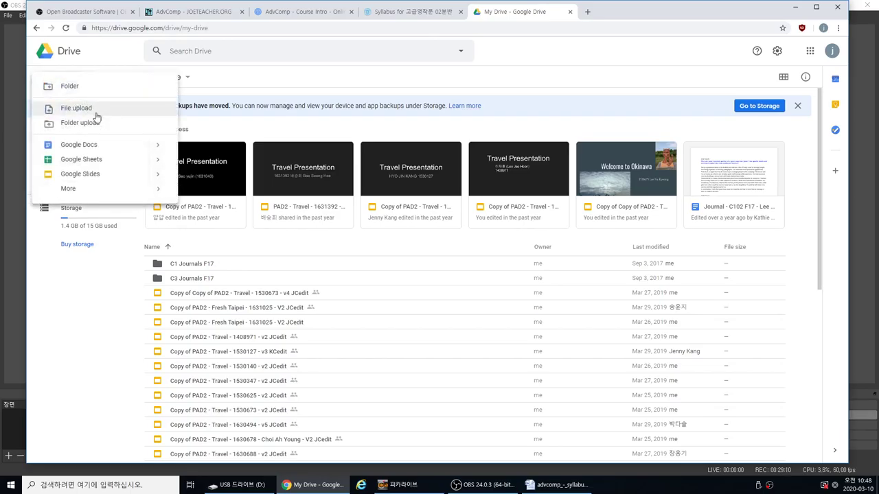
click(70, 86)
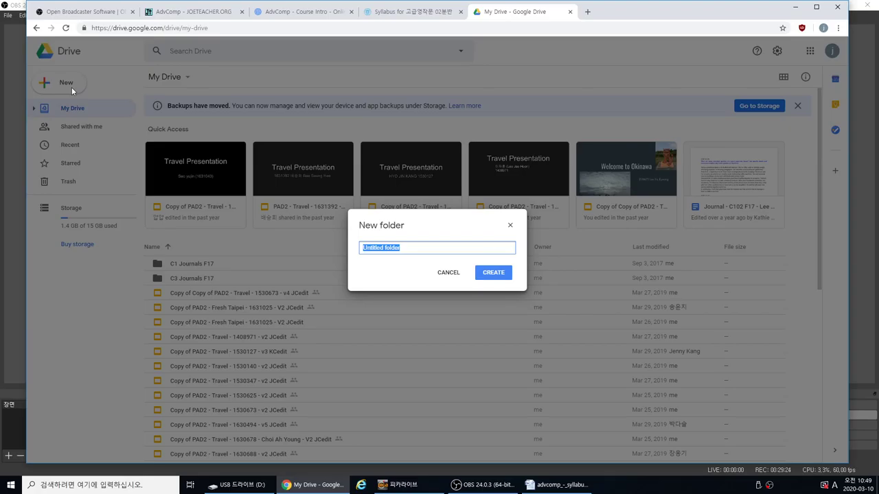
text(A)
text(dvC)
text(om)
text(pS)
text(20)
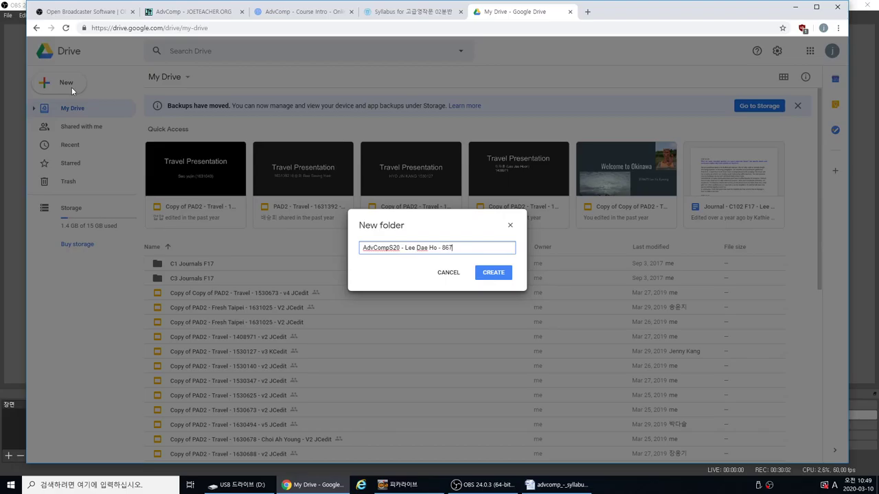
click(488, 274)
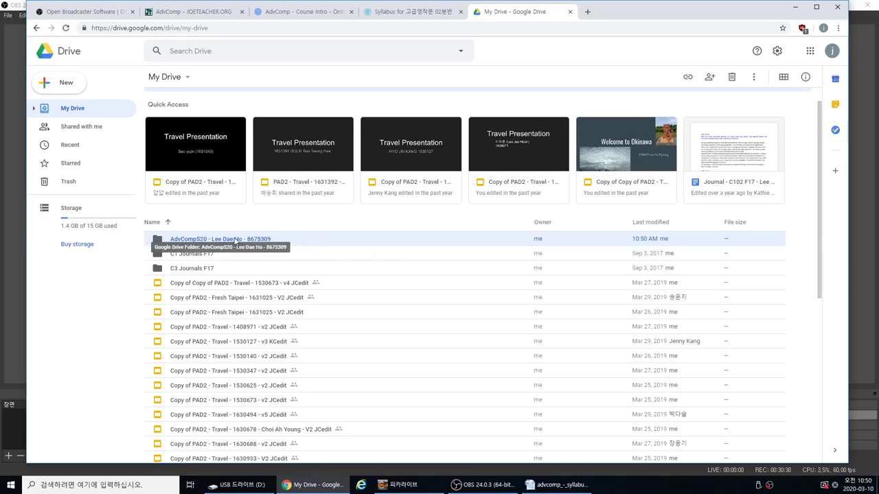
double_click(158, 240)
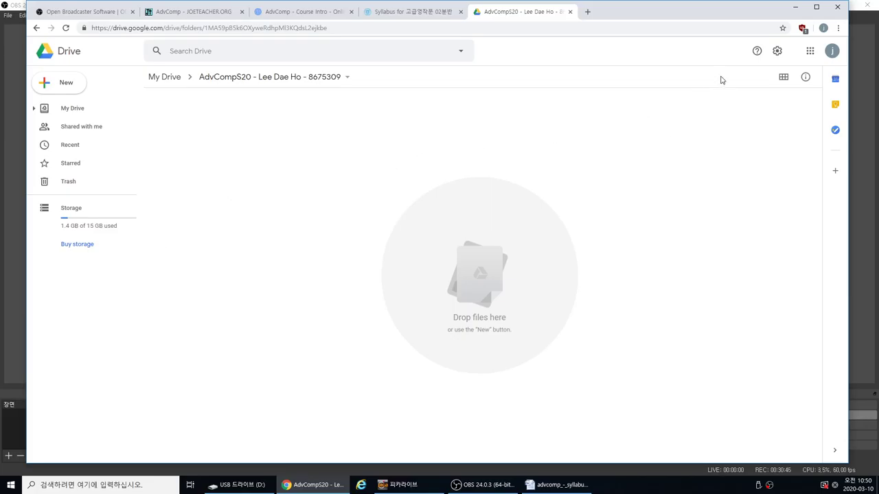
Open the Share dialog for the AdvCompS20 folder from its breadcrumb menu
click(347, 78)
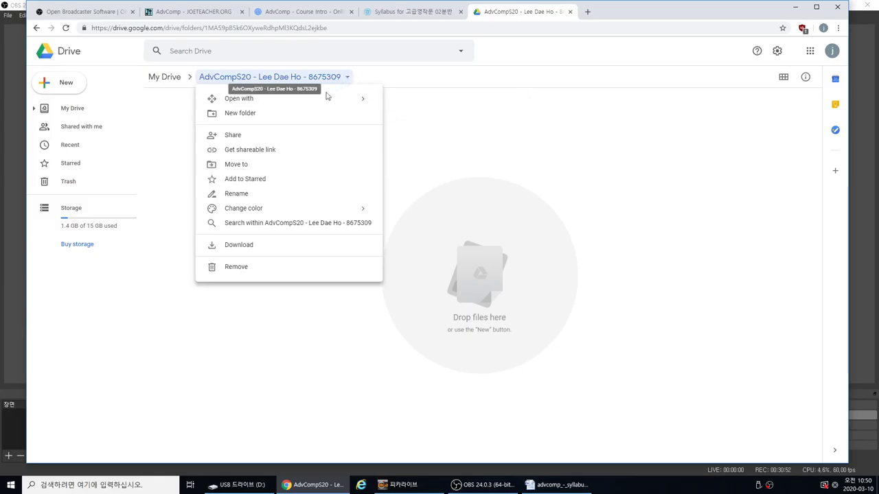
click(250, 138)
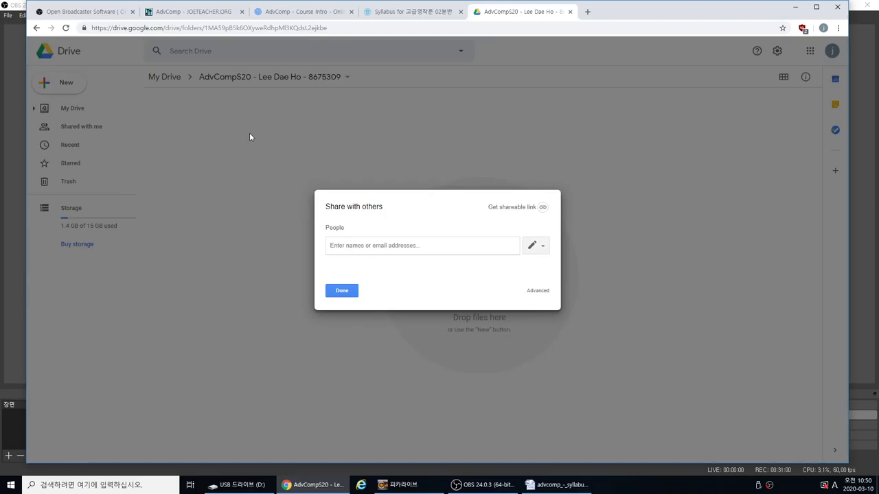
Keep edit access and enter the teacher's Gmail address as a recipient
click(534, 246)
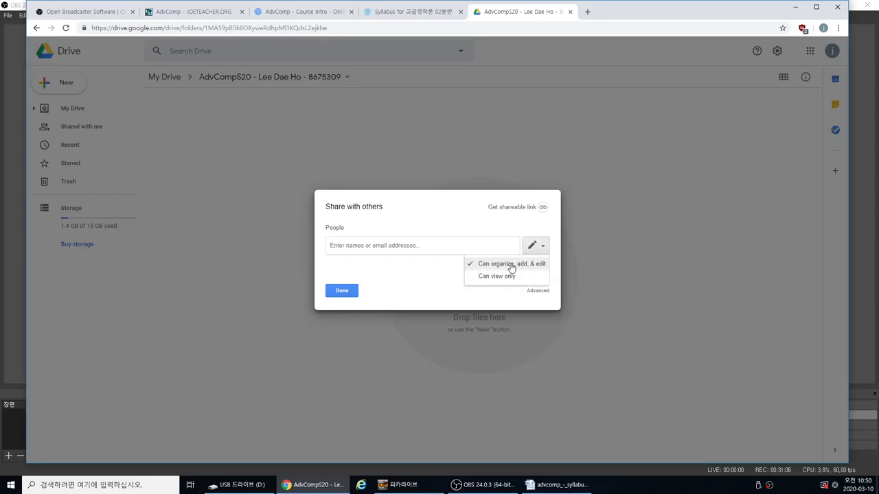
click(539, 248)
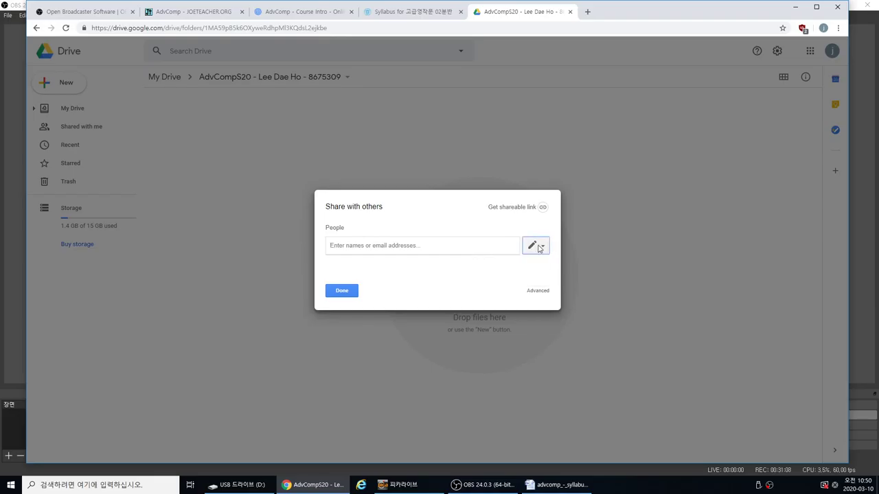
click(455, 247)
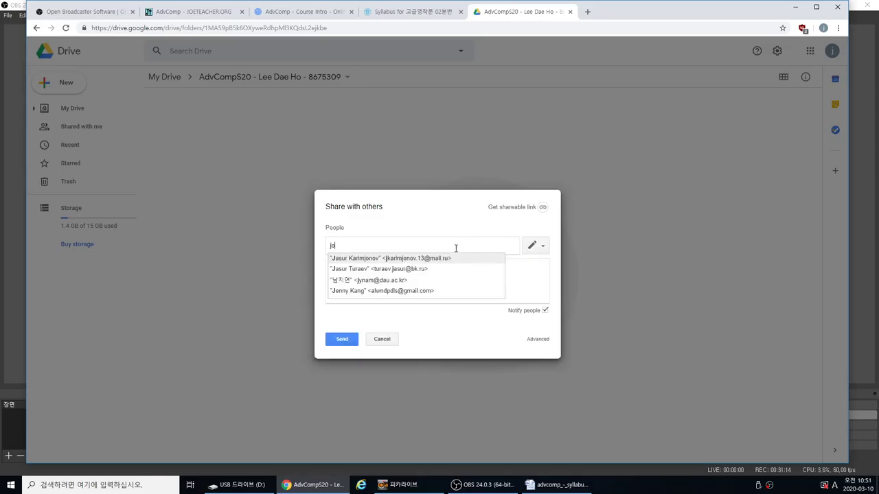
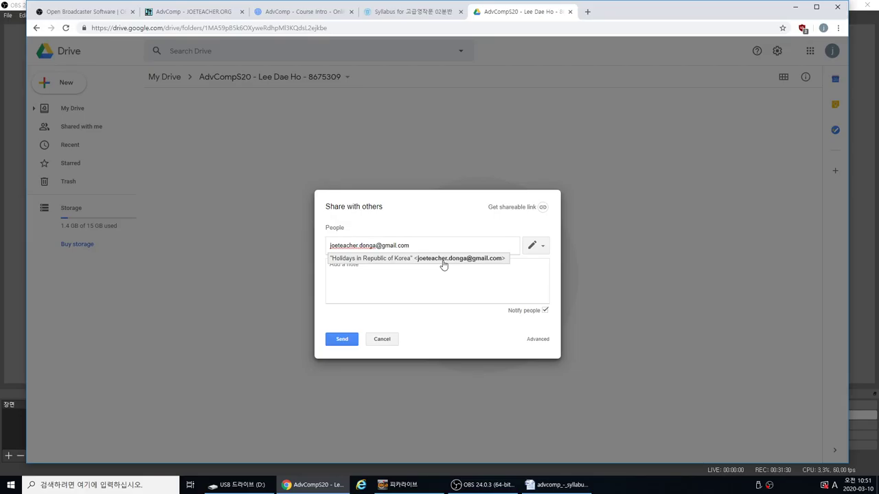
click(442, 265)
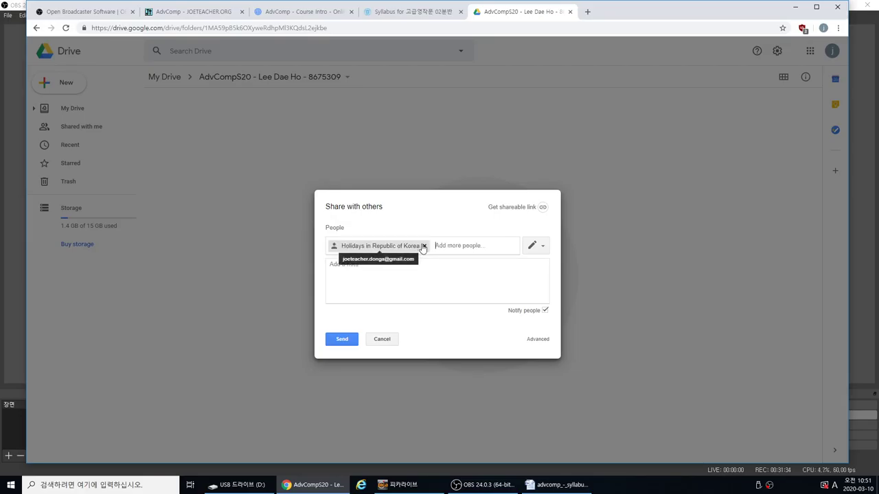
Remove the wrong recipient chip and re-enter the teacher's Gmail address correctly
click(423, 246)
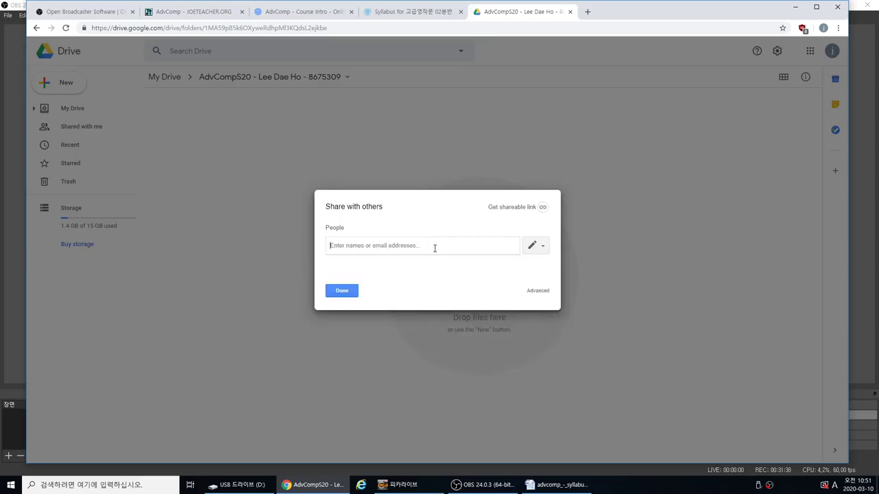
text(jpe)
key(BackSpace)
key(BackSpace)
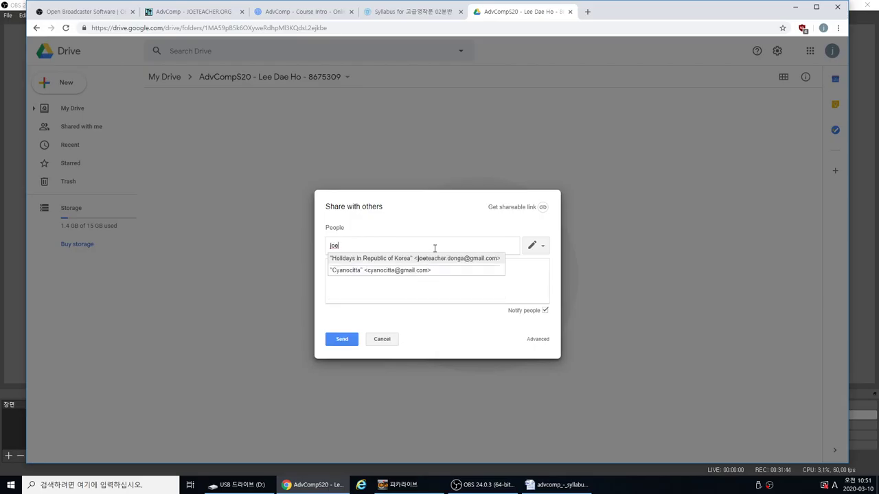
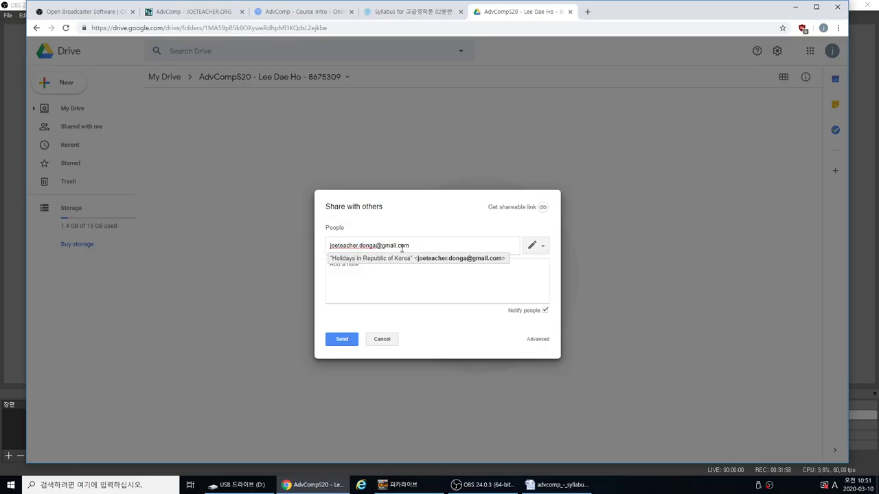
key(Return)
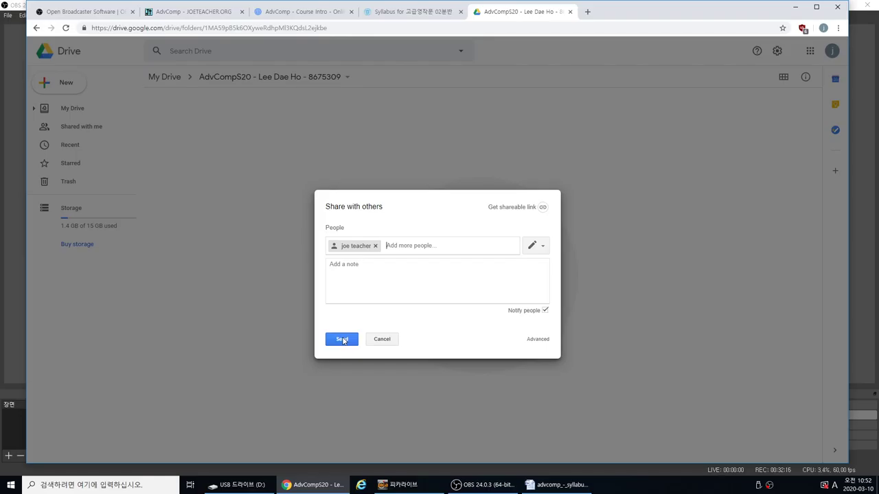
Send the folder share invitation to the teacher with no note
click(367, 264)
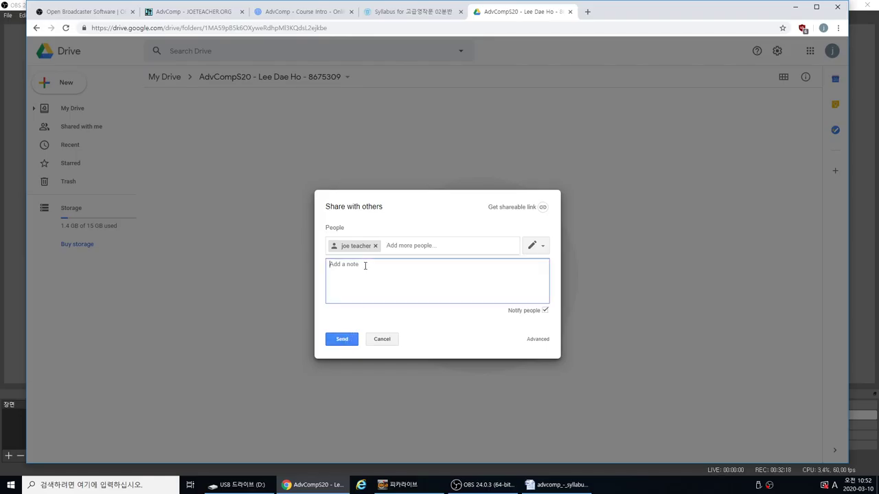
text(HioJe)
key(BackSpace)
text(op teacher. I love you)
key(BackSpace)
key(BackSpace)
key(BackSpace)
key(BackSpace)
key(BackSpace)
key(BackSpace)
key(BackSpace)
key(BackSpace)
key(BackSpace)
key(BackSpace)
key(BackSpace)
key(BackSpace)
key(BackSpace)
key(BackSpace)
key(BackSpace)
key(BackSpace)
key(BackSpace)
key(BackSpace)
key(BackSpace)
click(424, 245)
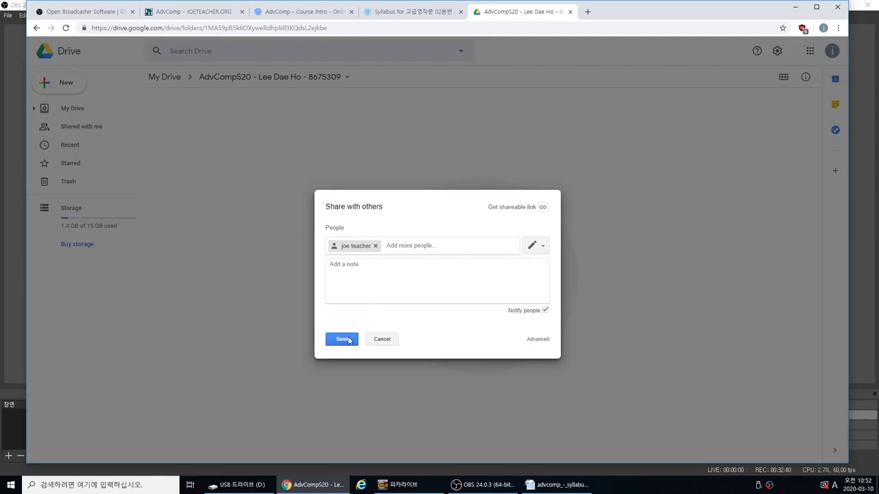
click(349, 341)
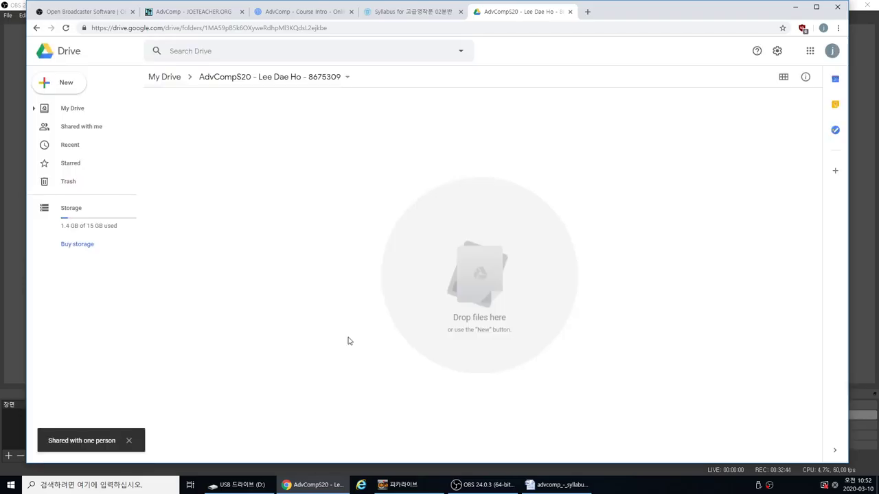
Reopen the folder's sharing settings to confirm the teacher has access, then close them
click(347, 80)
click(287, 139)
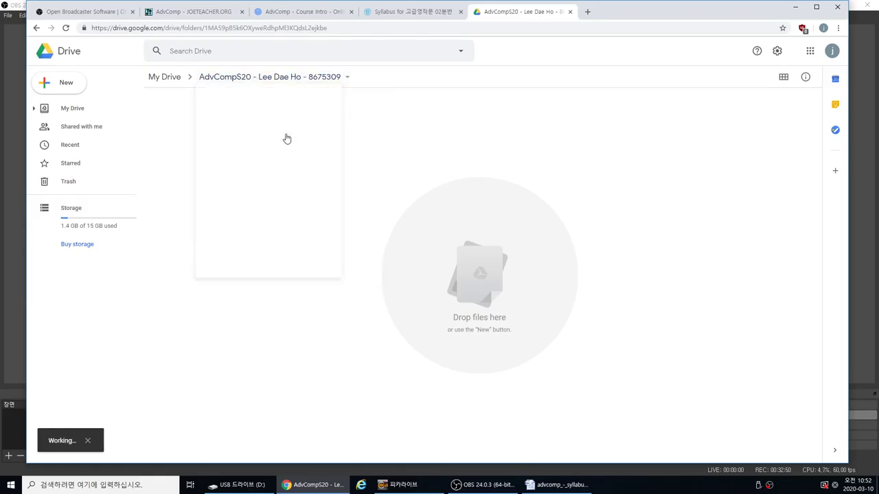
click(342, 293)
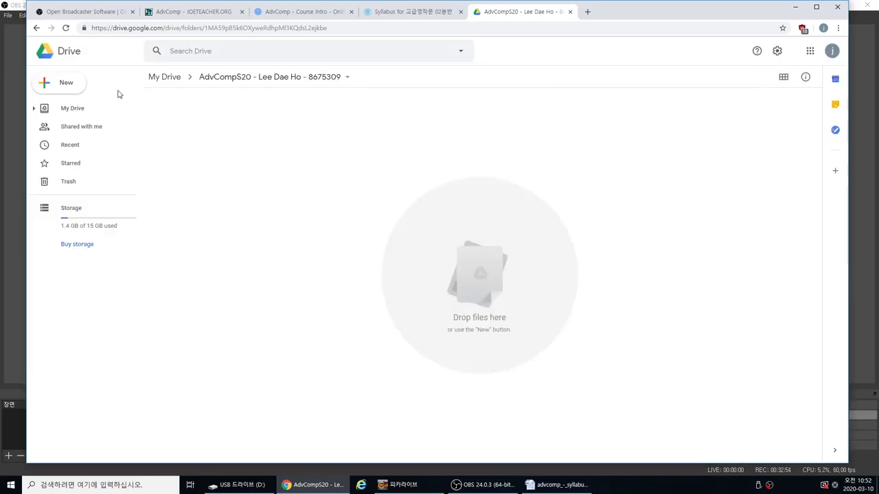